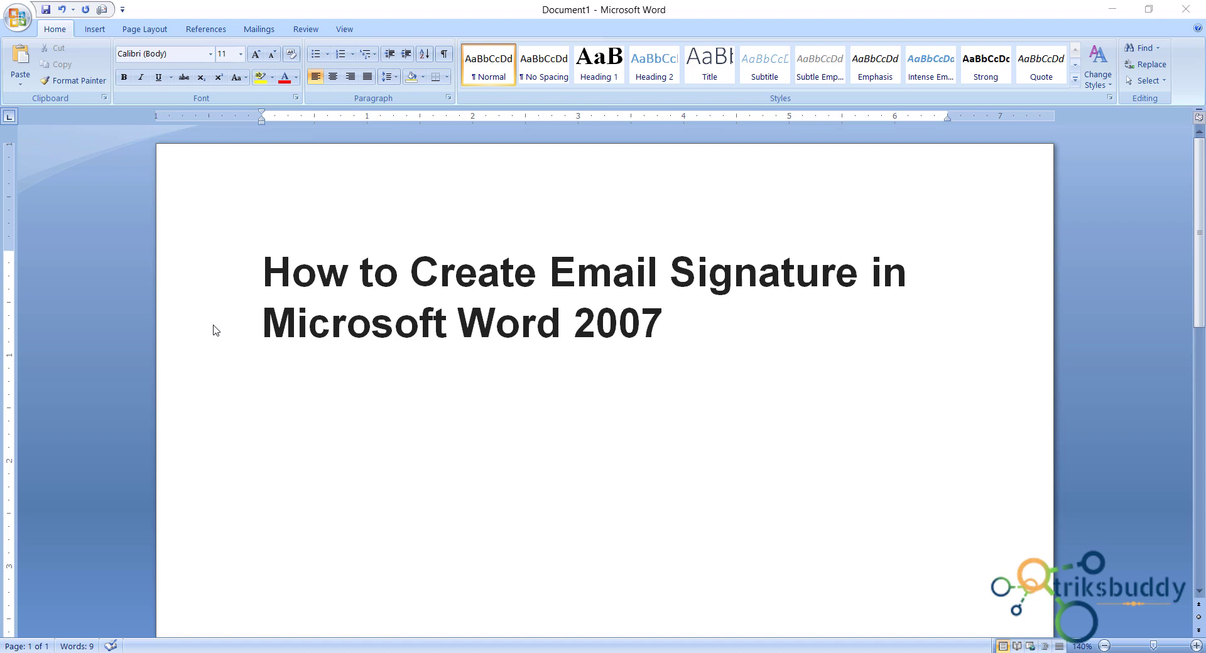
Insert a signature line from the Insert tab and acknowledge the digital-signature notice
click(98, 32)
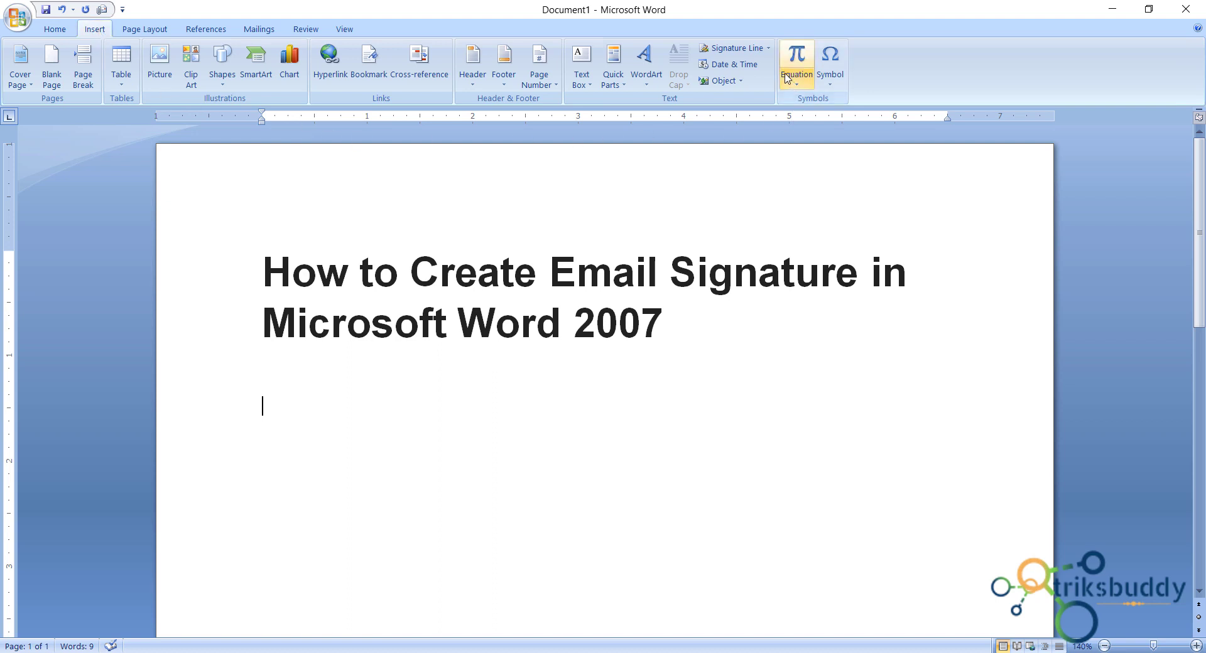
click(760, 50)
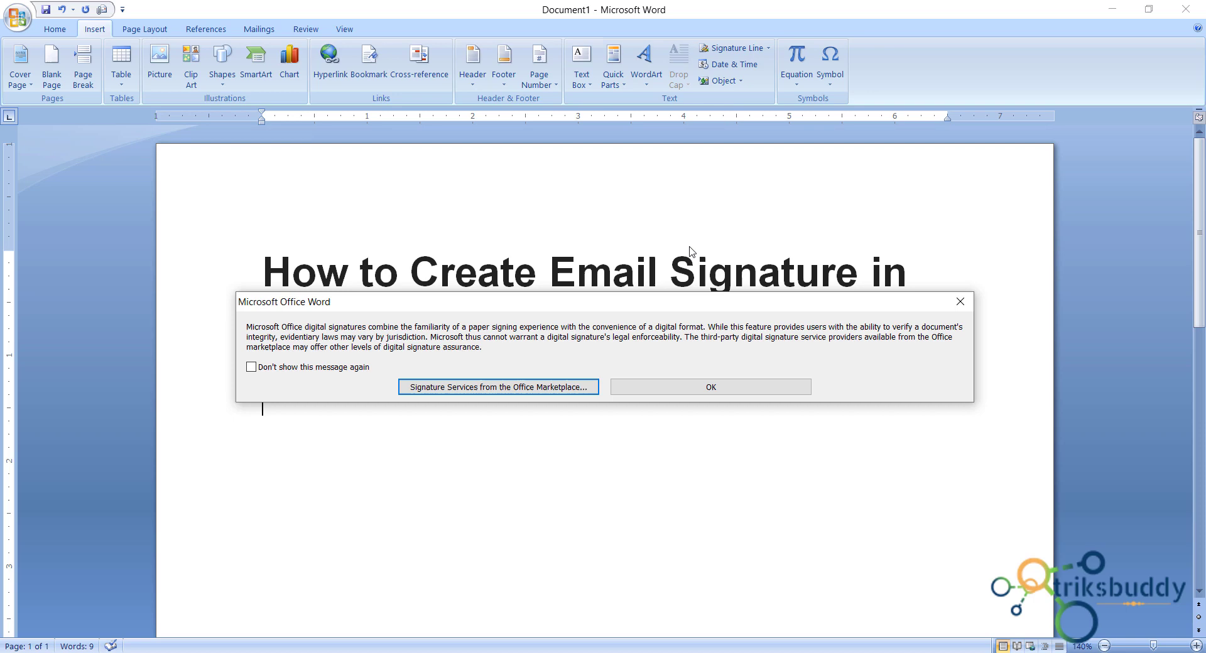
click(705, 387)
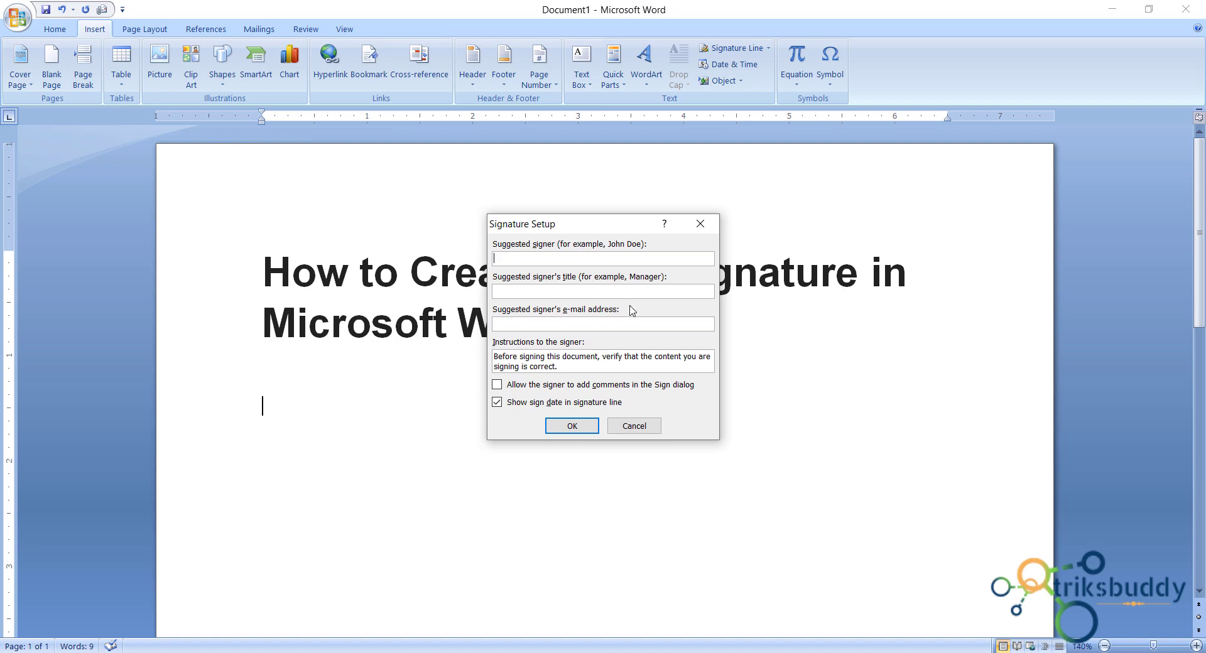
Enter the signer's name, title 'System Admin, Triksbuddy' and the signer's e-mail address
click(568, 262)
text(m)
text(rul )
text(Qu)
text(aes)
text(Sys)
text(tem Ad)
text(min)
text(, Triksb)
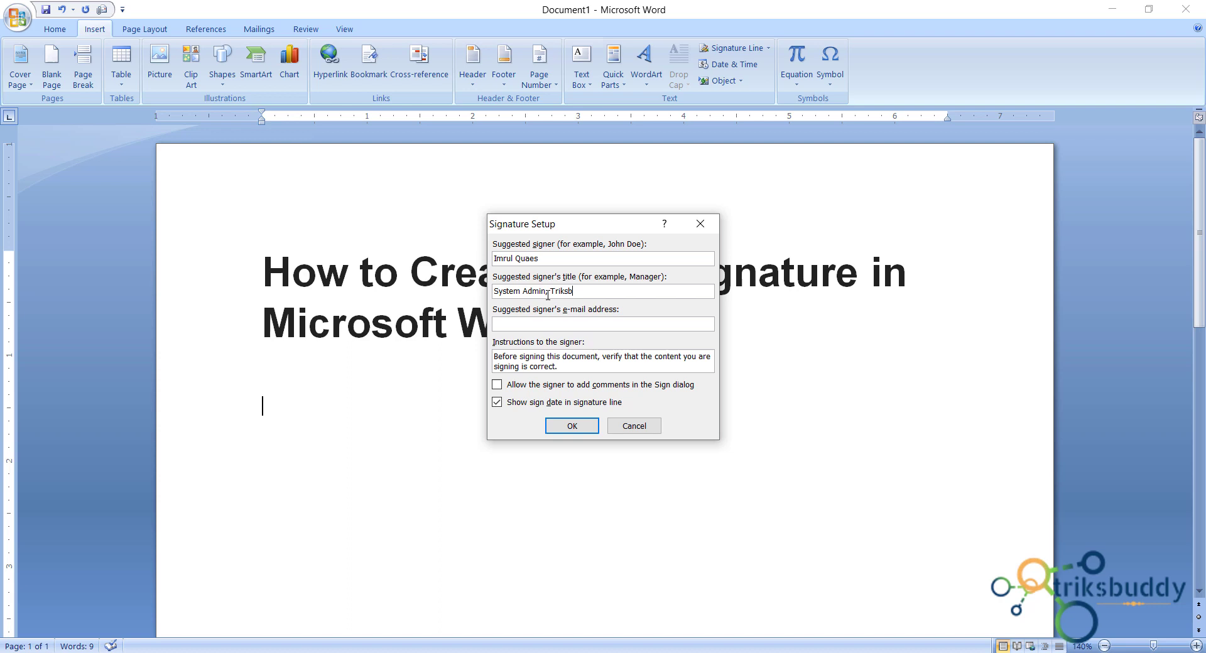
text(uddy)
Add instructions 'Keep it up bro.', allow signer comments, and insert the signature line
key(Tab)
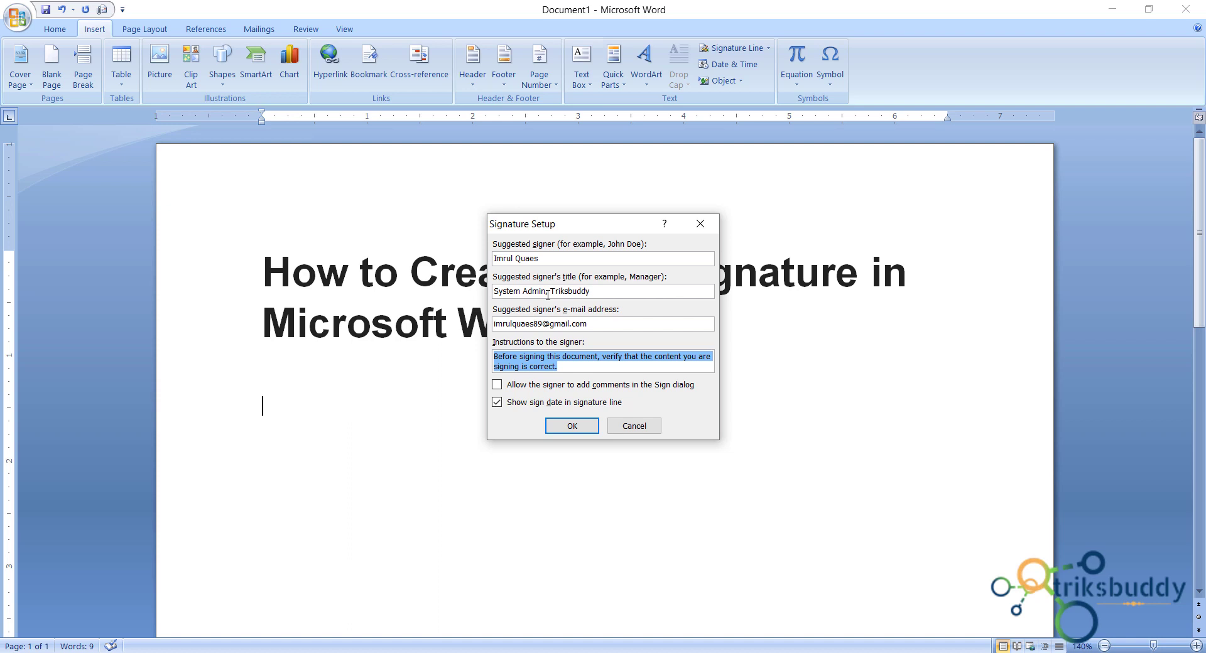
text(Ke)
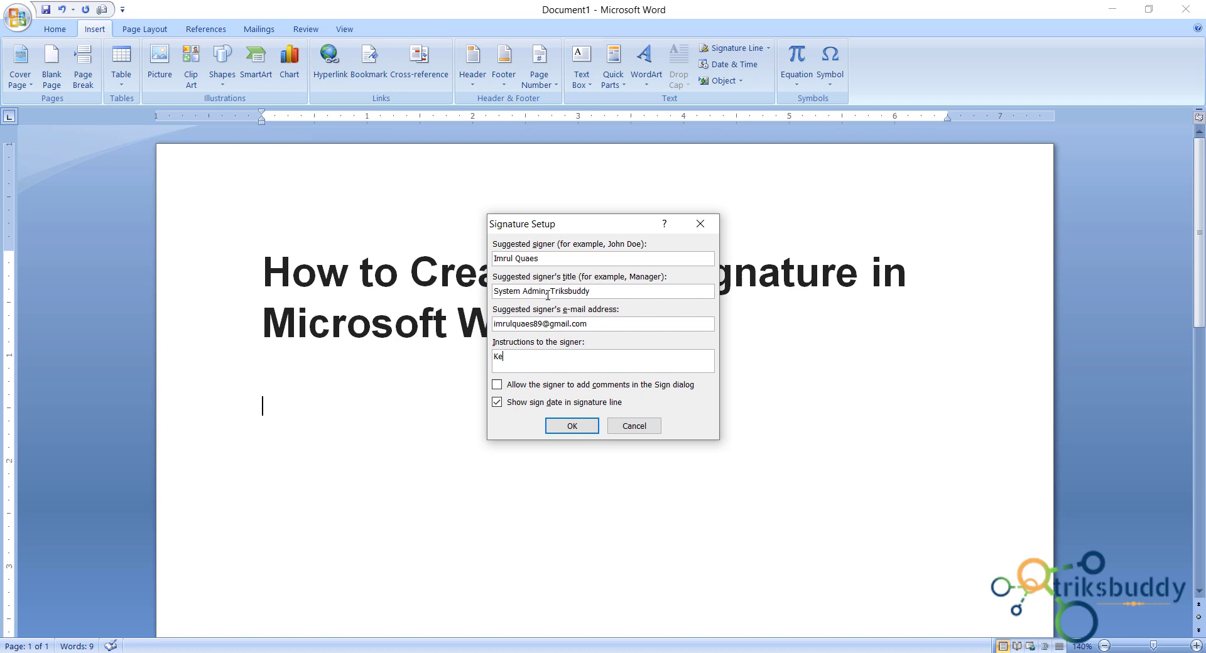
text(ep it u)
text(p bro)
text(.)
click(497, 385)
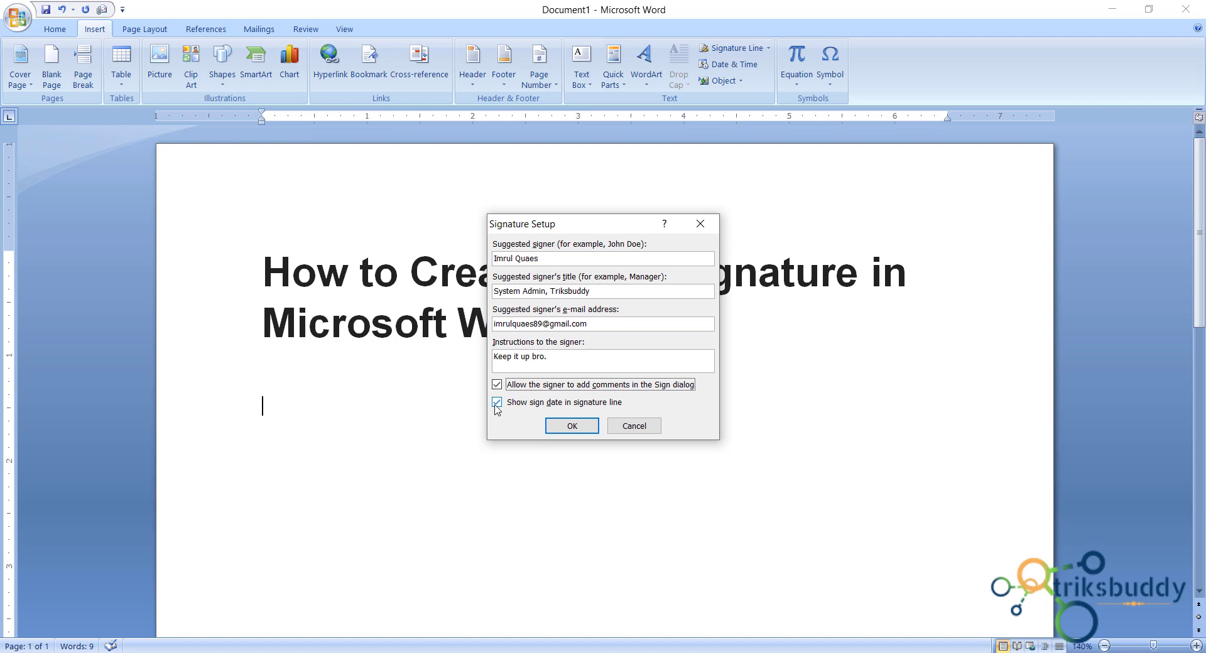
click(572, 427)
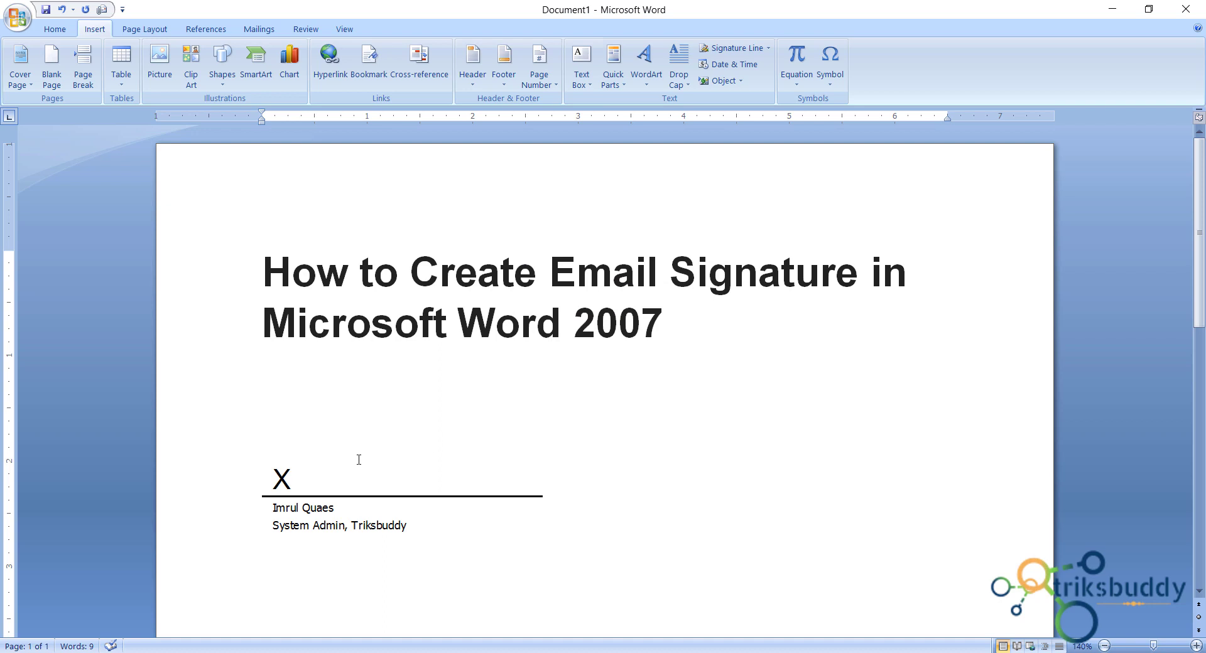
Start signing the inserted signature line and dismiss the digital-signature notice
click(307, 487)
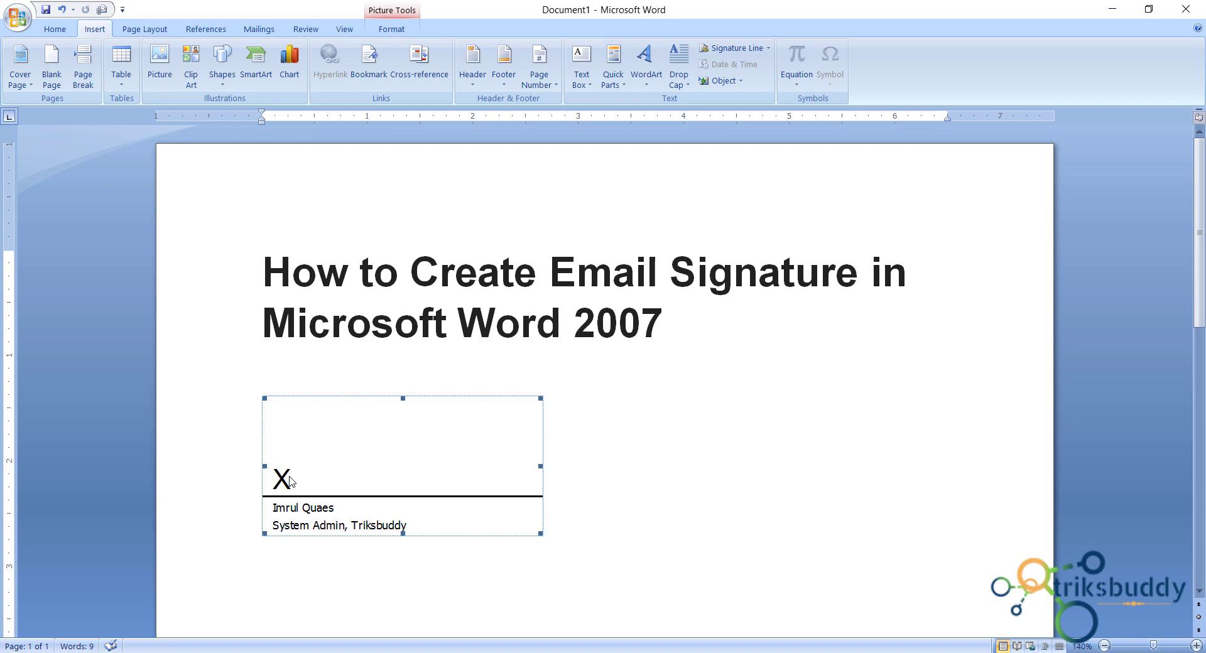
double_click(292, 481)
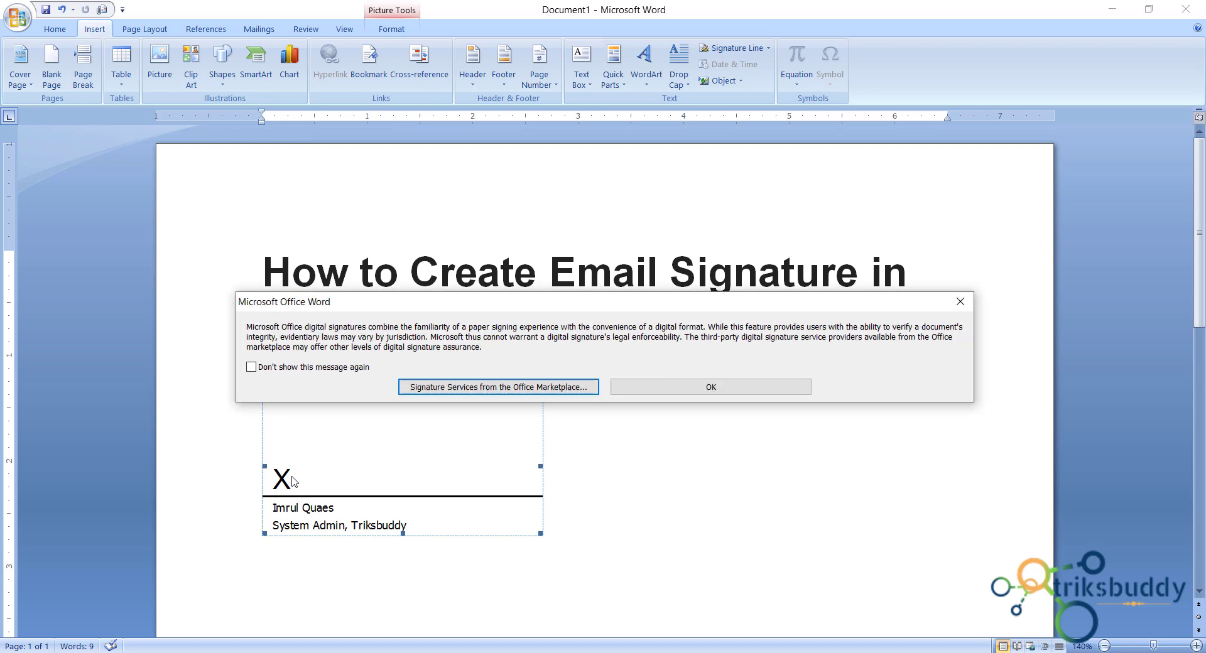
click(677, 388)
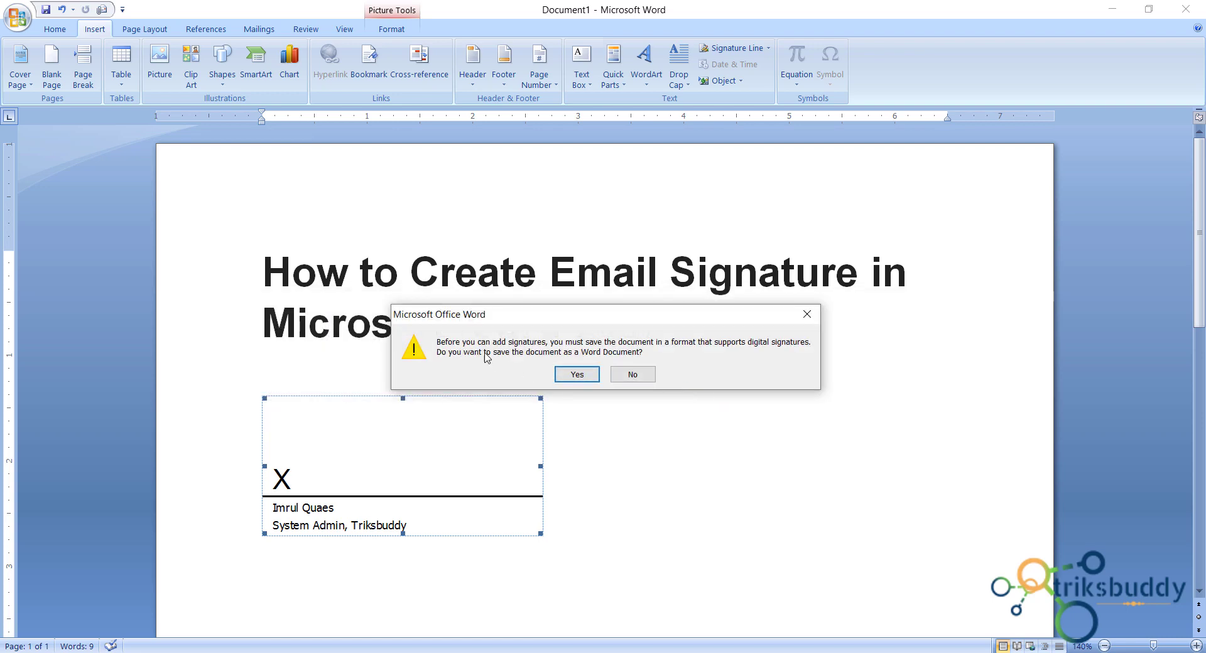
Save the document as 'How to Create Email Signature in Microsoft Word 2007.docx'
click(576, 375)
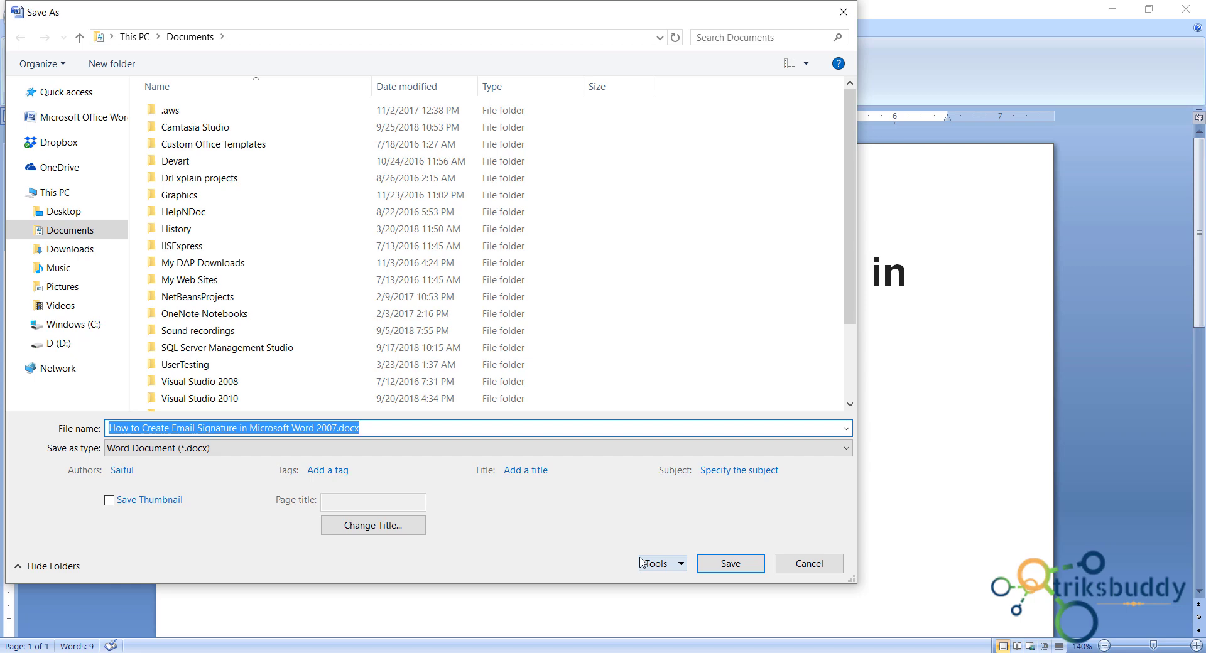
click(730, 563)
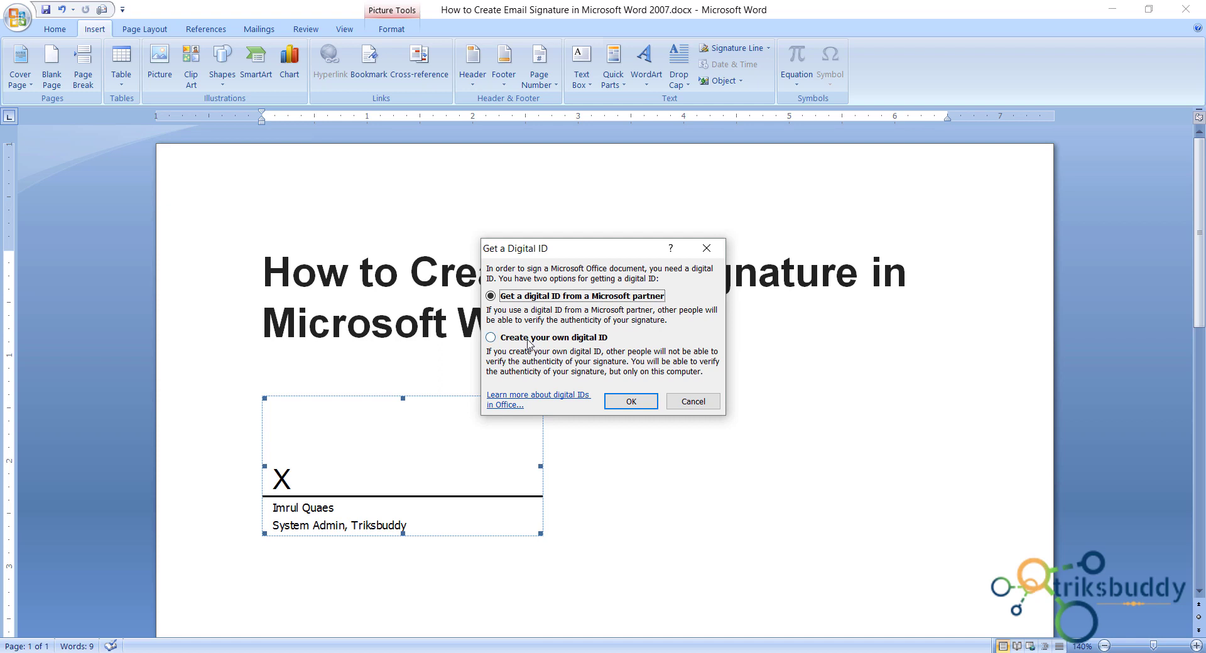
Choose 'Create your own digital ID' to bring up the digital ID form
click(528, 341)
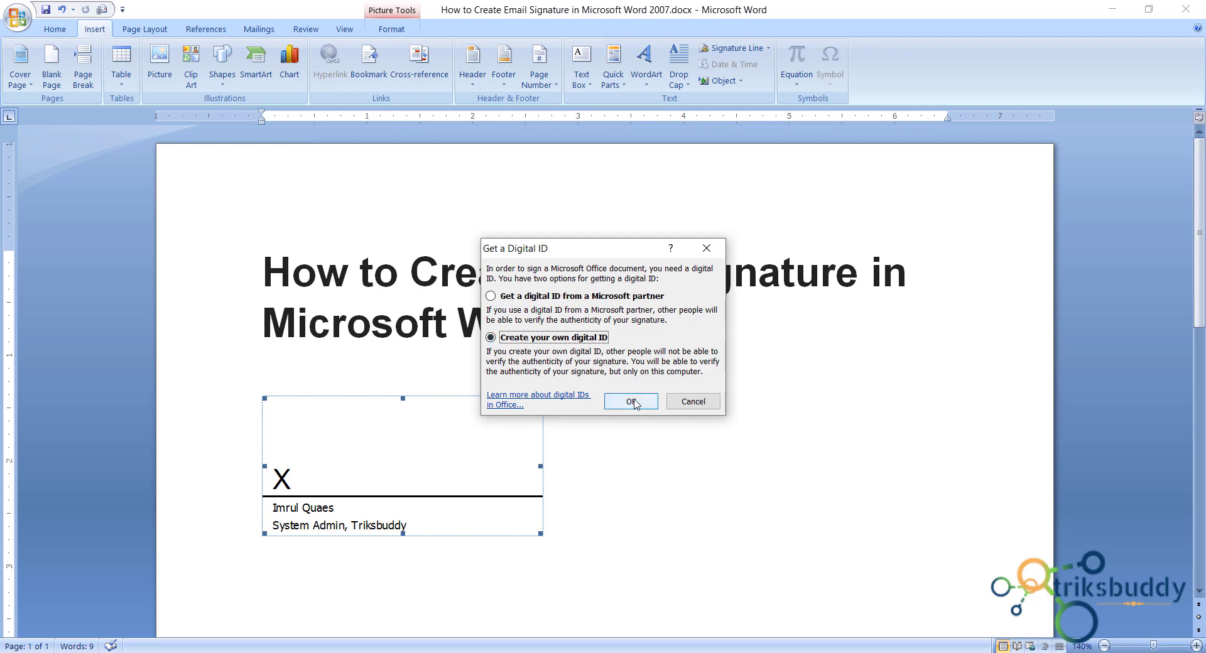
click(633, 402)
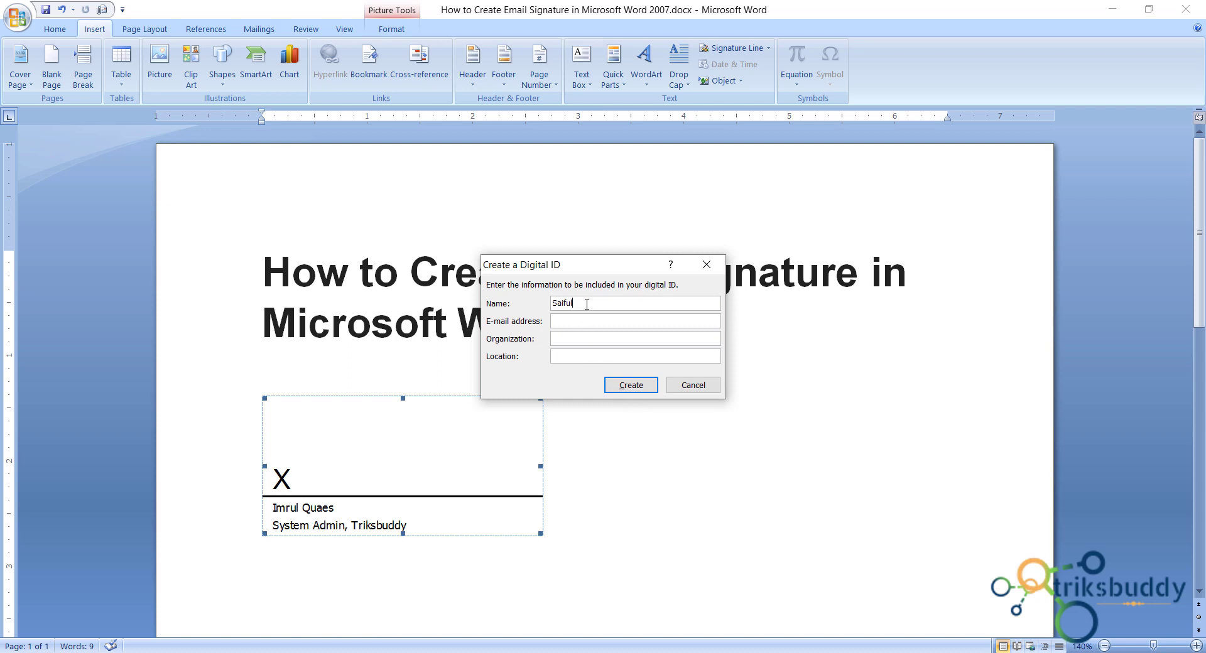
Replace the digital ID name with the signer's name and enter the signer's e-mail address
drag(586, 305, 517, 302)
text(I)
text(mr)
key(BackSpace)
key(BackSpace)
text(mrul)
text( Q)
text(ae)
text(s)
key(Tab)
text(imr)
key(BackSpace)
text(ru)
text(al)
key(BackSpace)
key(BackSpace)
key(BackSpace)
key(BackSpace)
key(BackSpace)
Set organization 'triksbuddy youtube channel' and location 'Dhaka, Bangladesh', then create the ID
click(585, 340)
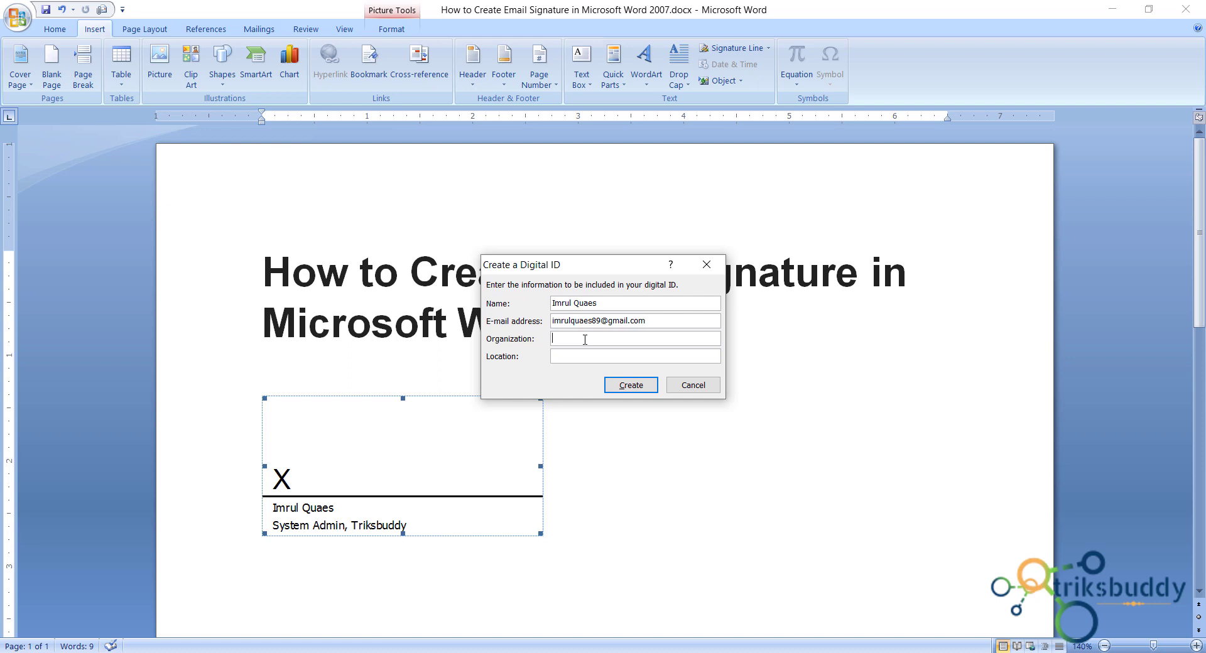
text(trik)
text(sbuddy)
text(youtub)
text(e chan)
text(nel)
text(Dh)
text(aka B)
text(angladesh)
key(Tab)
key(shift+Tab)
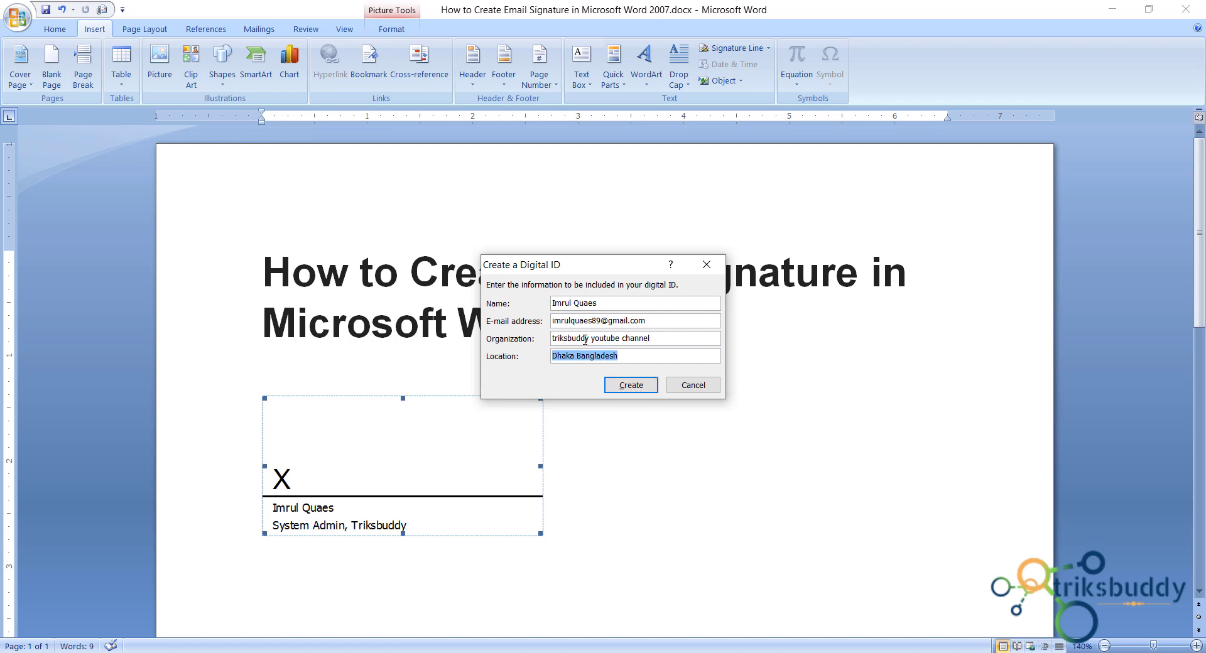
key(Home)
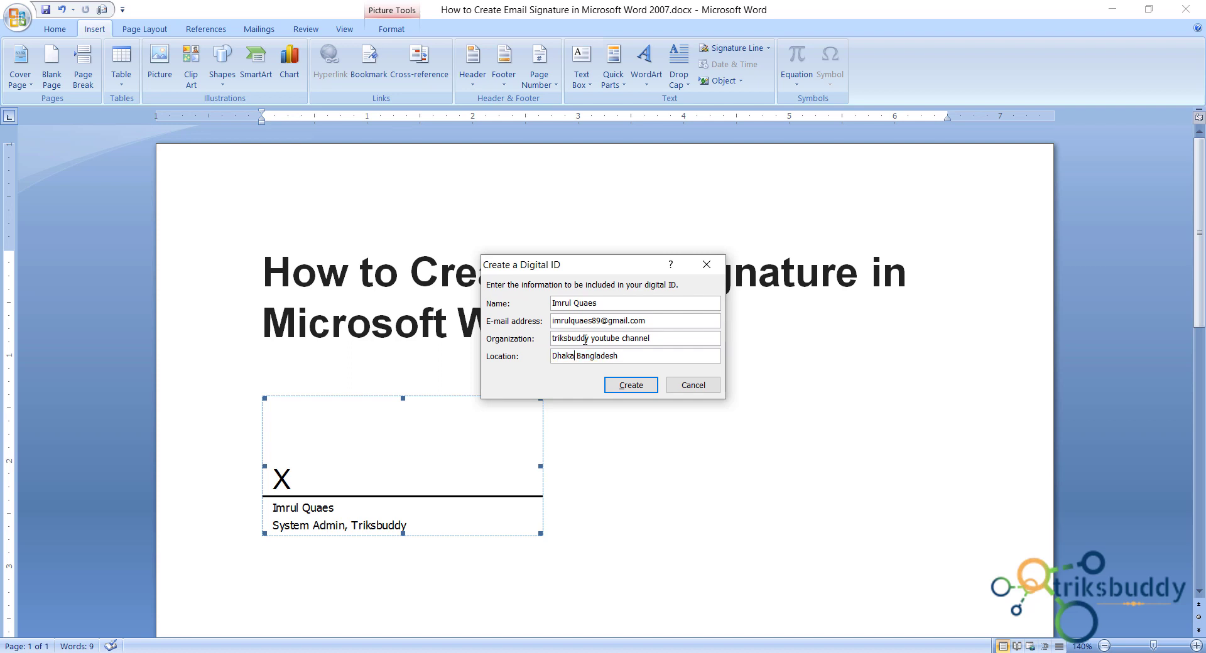
text(,)
click(649, 385)
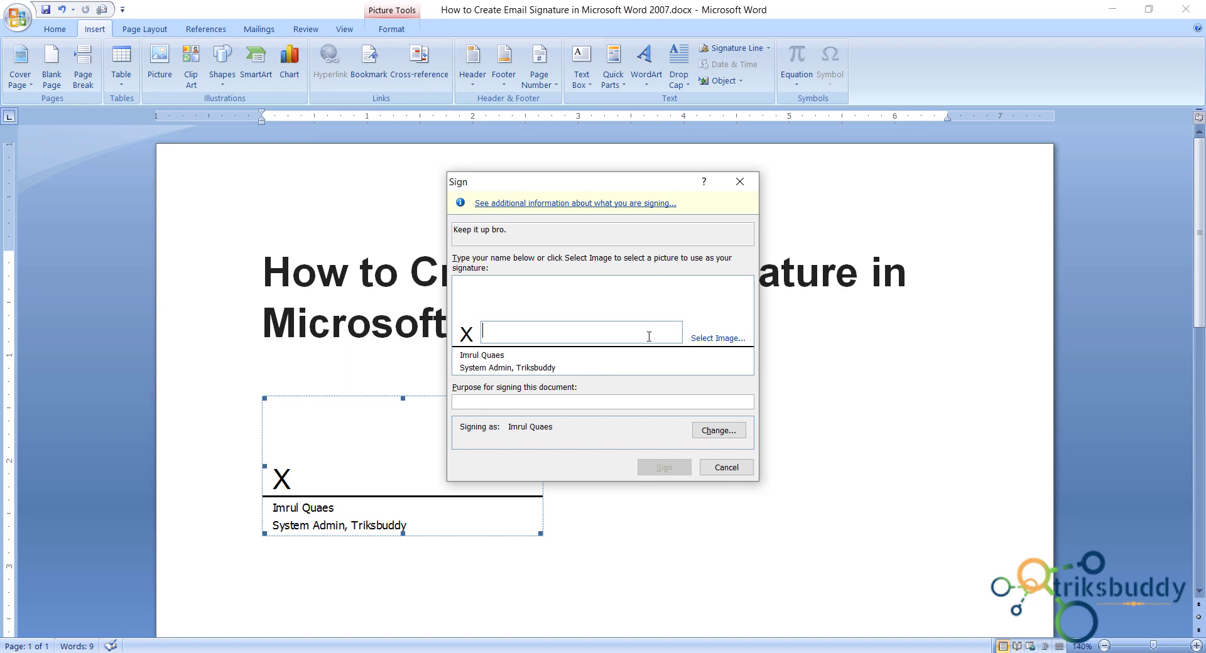
Use Sign.jpg from the Desktop as the signature image
click(717, 339)
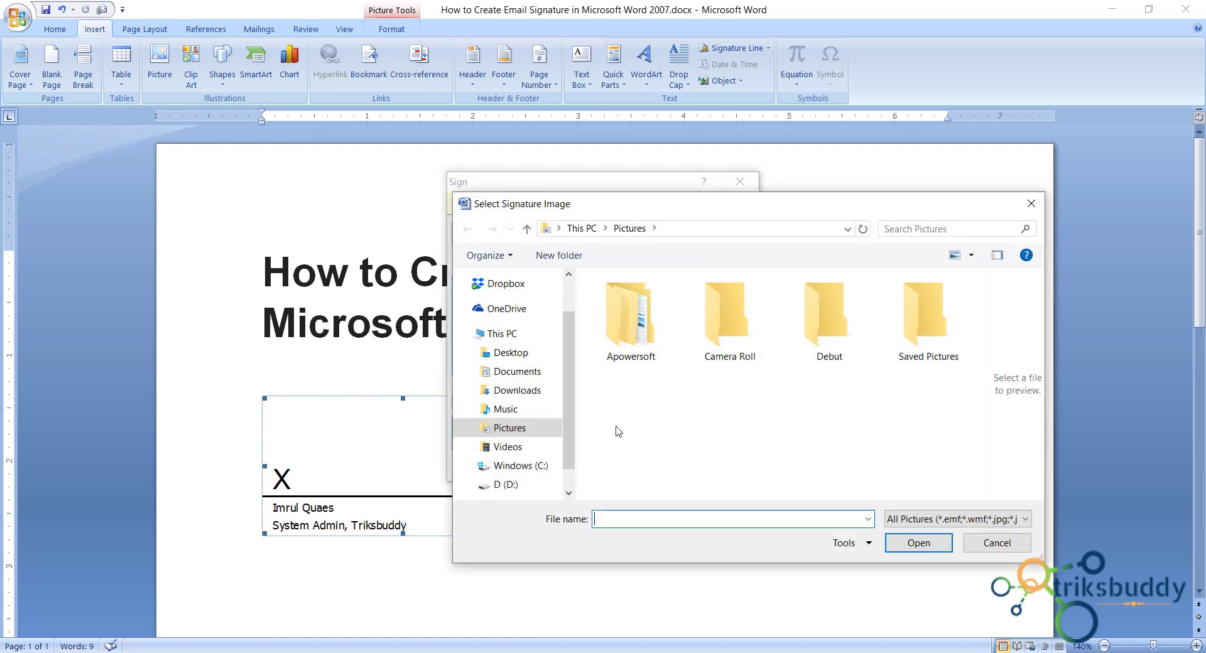
click(521, 353)
click(626, 388)
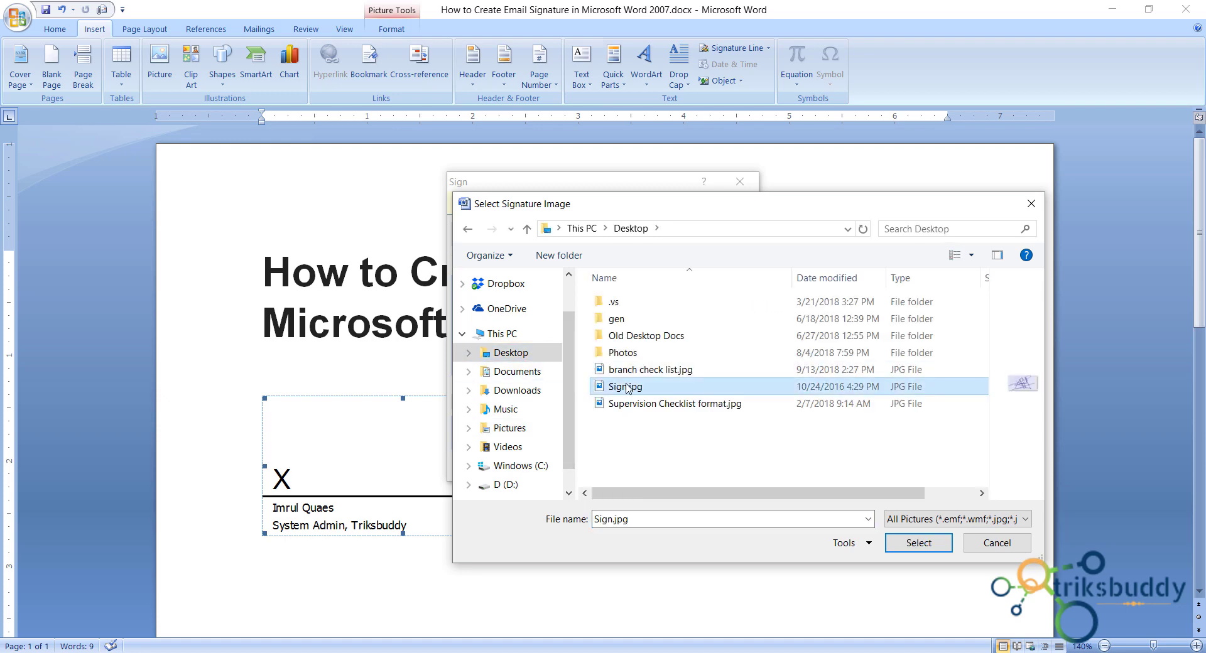
click(927, 546)
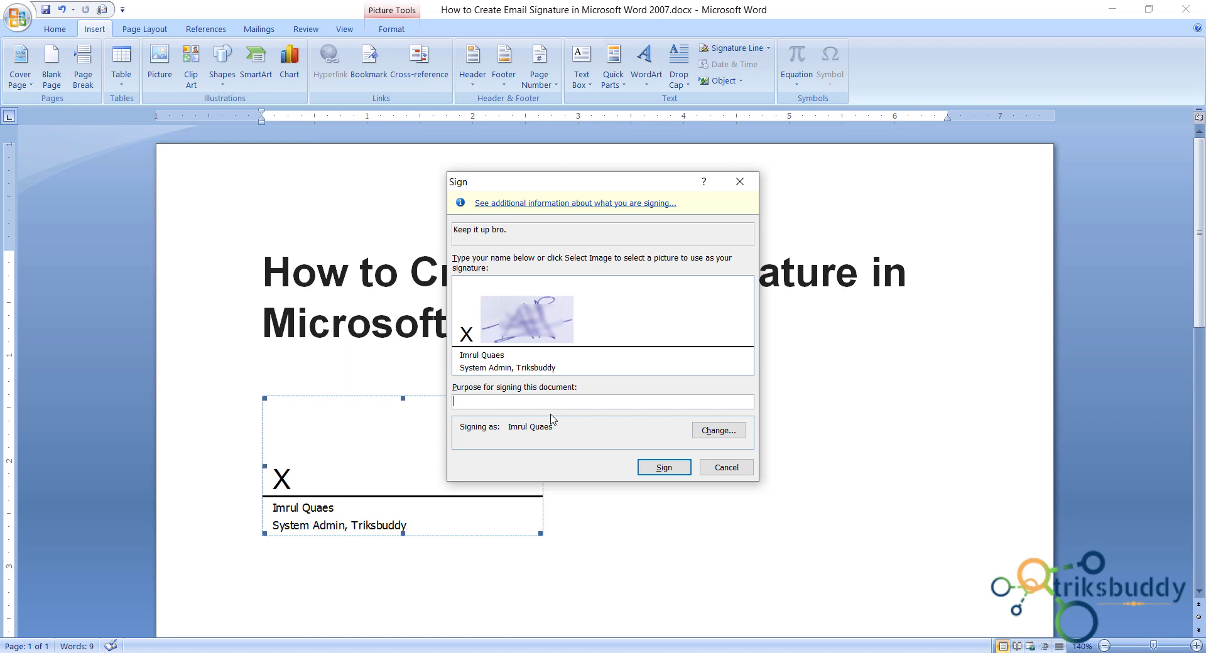
Sign the document, dated 9/29/2018, and dismiss the signature confirmation
click(674, 470)
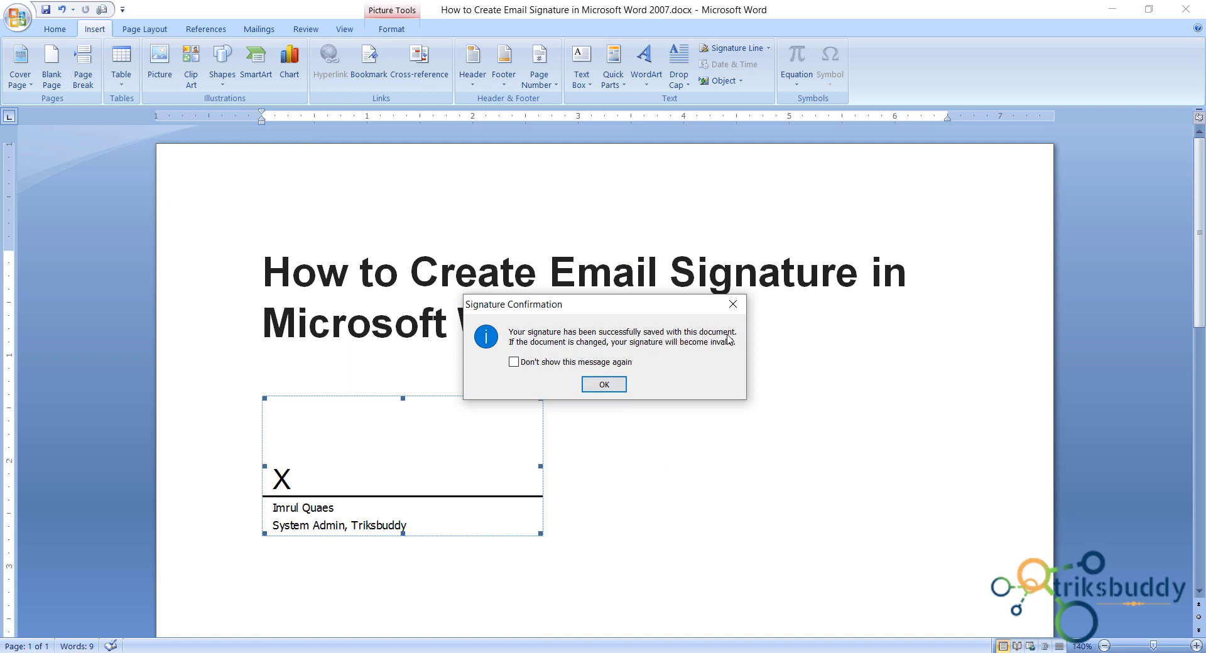
click(615, 390)
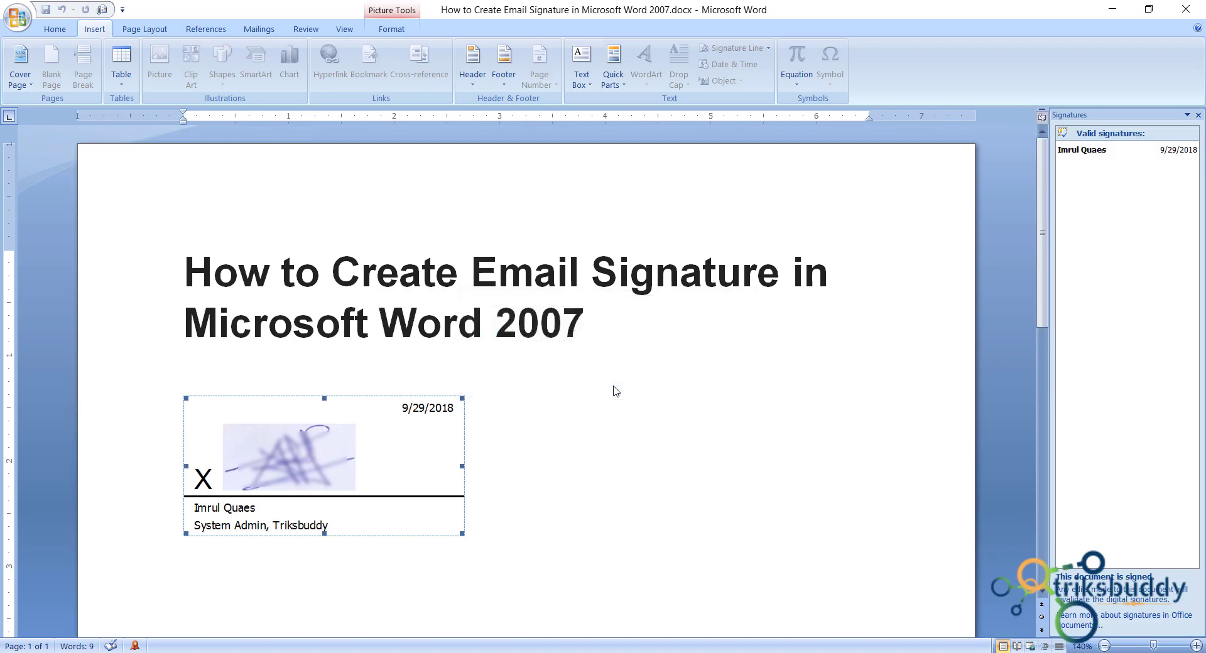